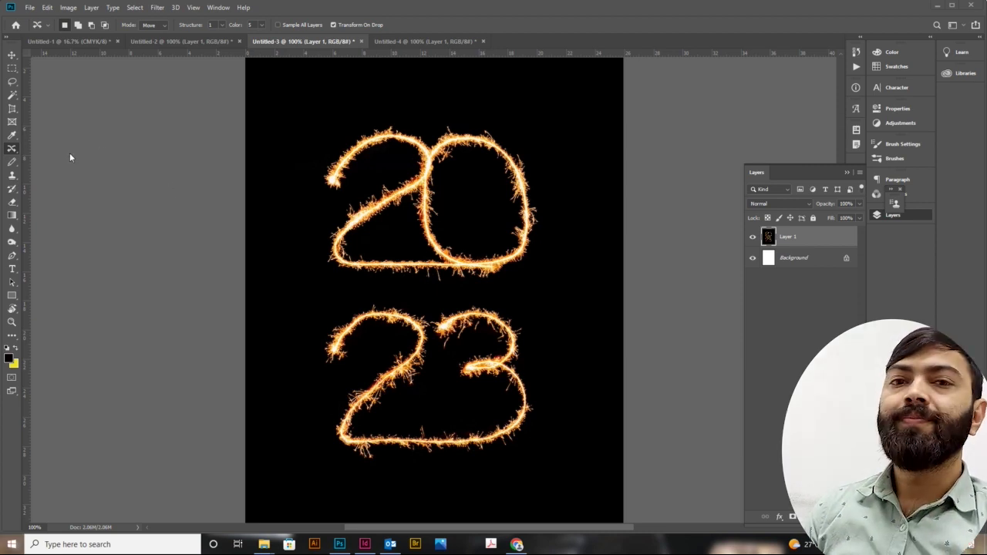
- Select the Patch Tool from the healing tools group, with Patch mode Content-Aware
left_click(13, 147)
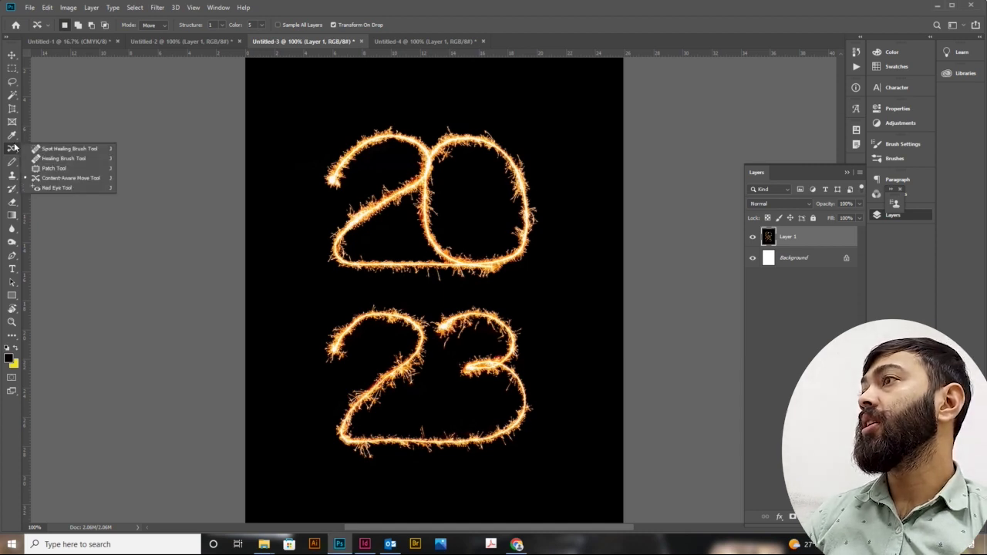
left_click(52, 169)
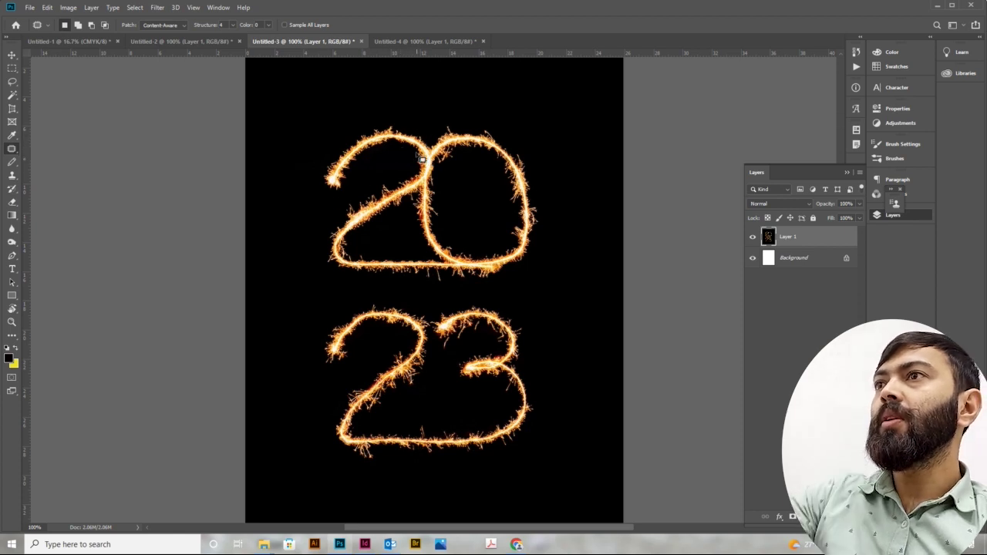
- Patch the 2's top curve onto black background, then deselect
mouse_move(394, 153)
left_mouse_down()
mouse_move(318, 178)
mouse_move(352, 139)
mouse_move(392, 122)
mouse_move(423, 129)
mouse_move(428, 152)
mouse_move(421, 157)
mouse_move(351, 97)
left_mouse_up()
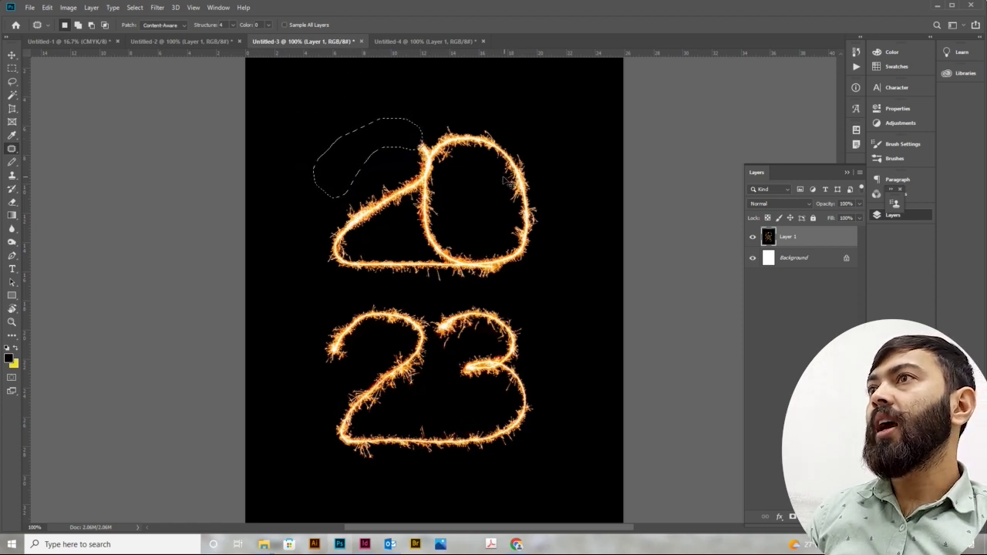
key("ctrl+d")
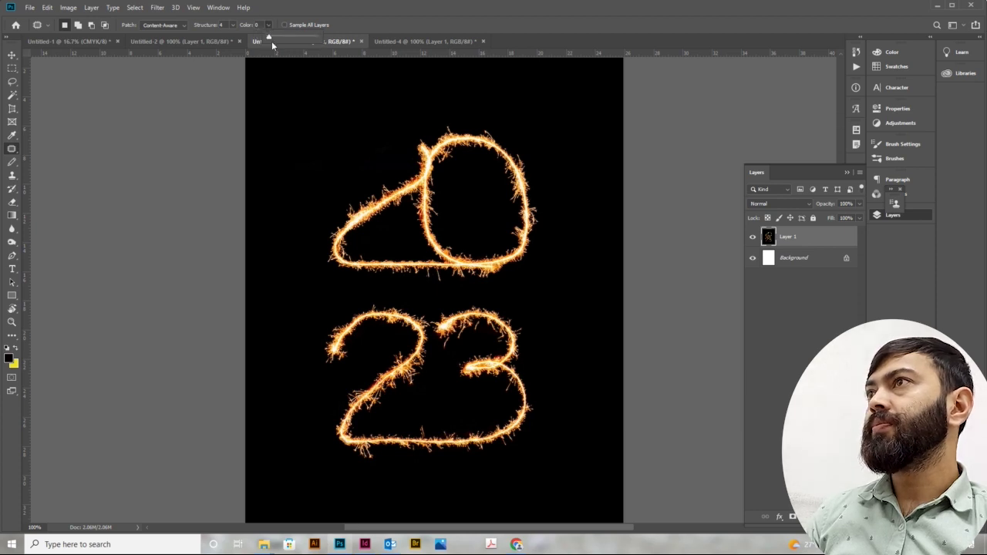
- Set patch Color adaptation to 1 and Structure to 4, keeping Patch mode Content-Aware
left_click_drag(269, 39, 273, 39)
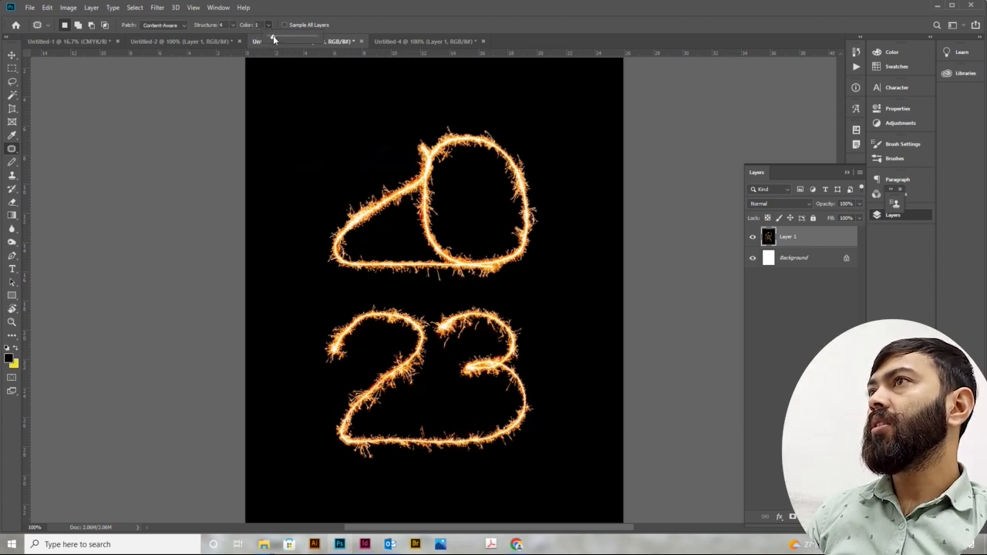
left_click(232, 26)
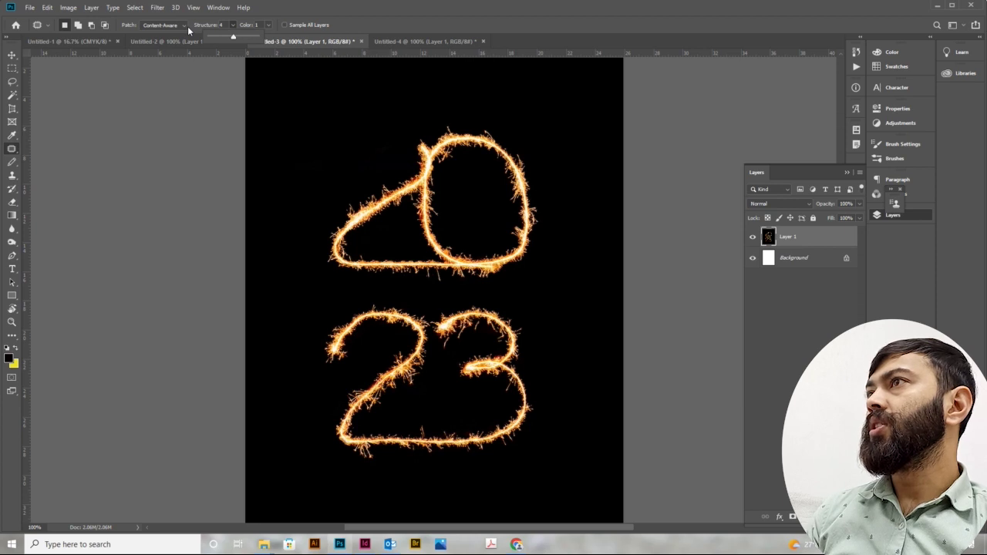
left_click(186, 25)
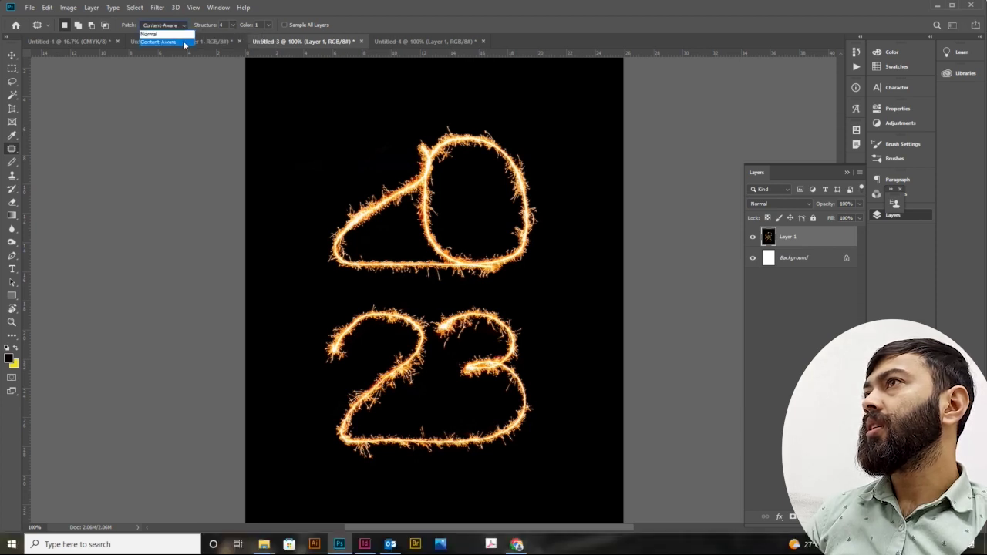
left_click(183, 26)
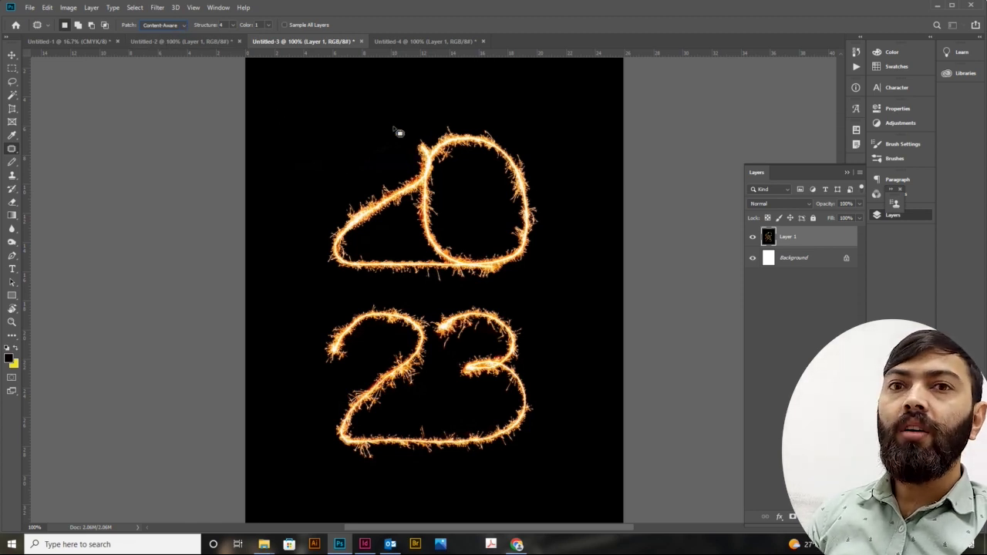
- Restore the 2's top curve, try a Move-tool shift and undo it, then return to the Patch Tool
left_click_drag(402, 156, 397, 116)
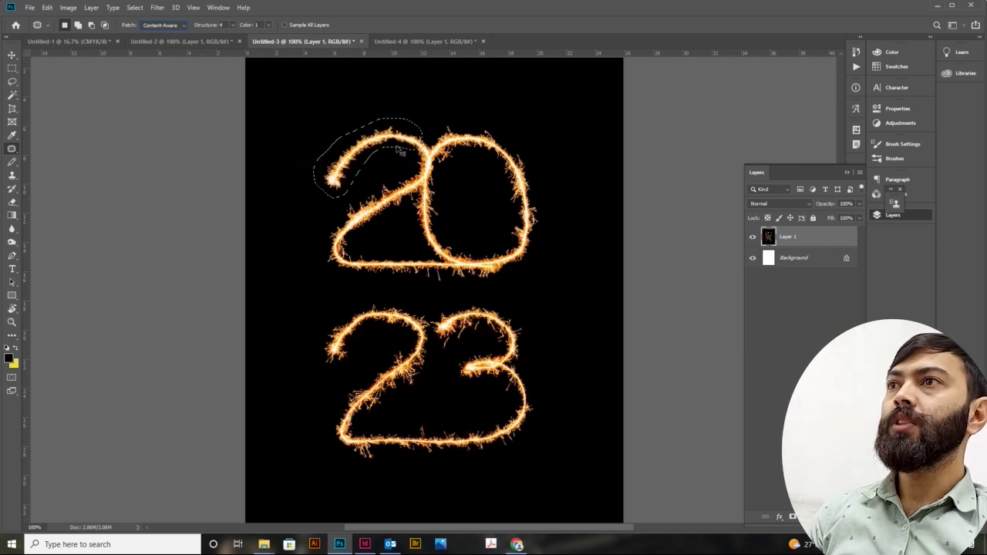
left_click(12, 56)
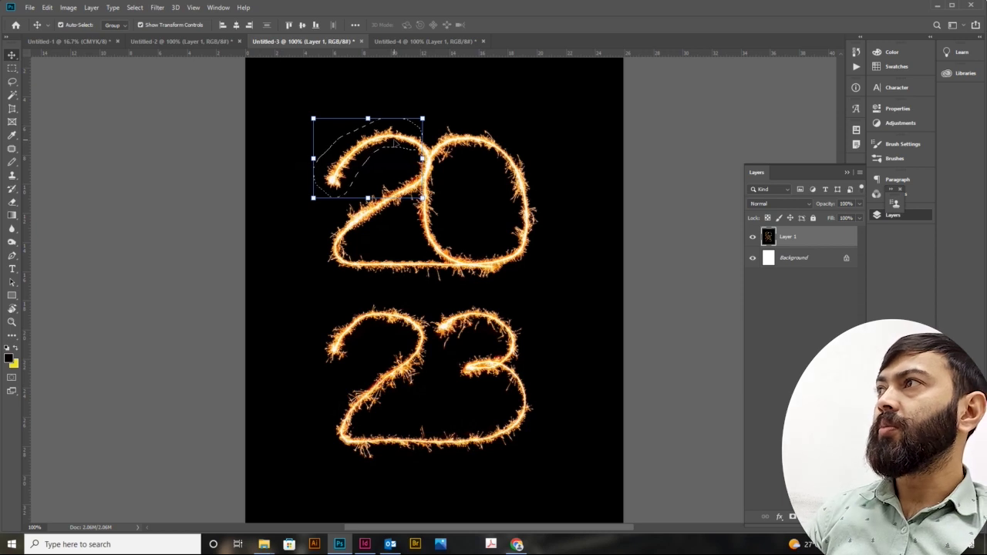
left_click_drag(375, 148, 342, 110)
key("ctrl+z")
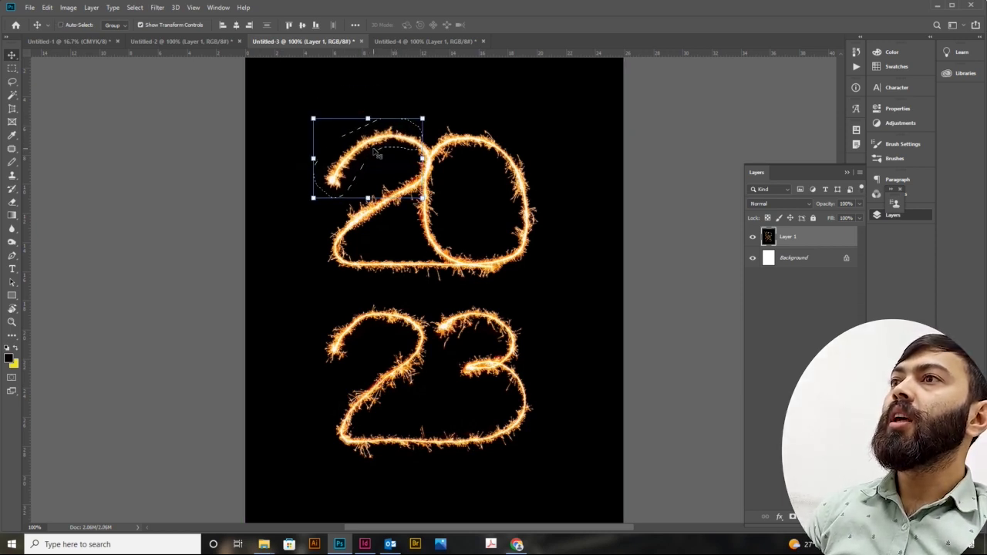
key("ctrl+d")
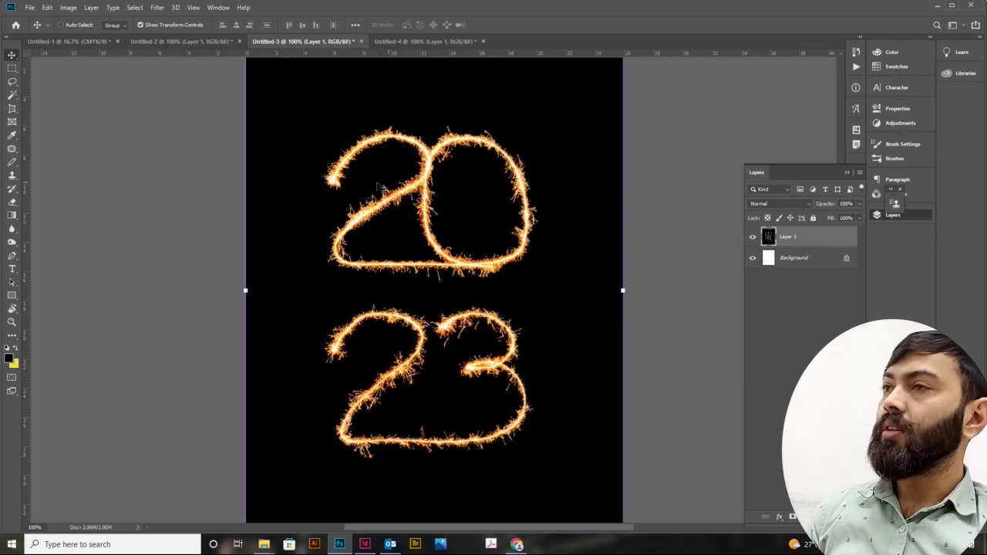
left_click(13, 149)
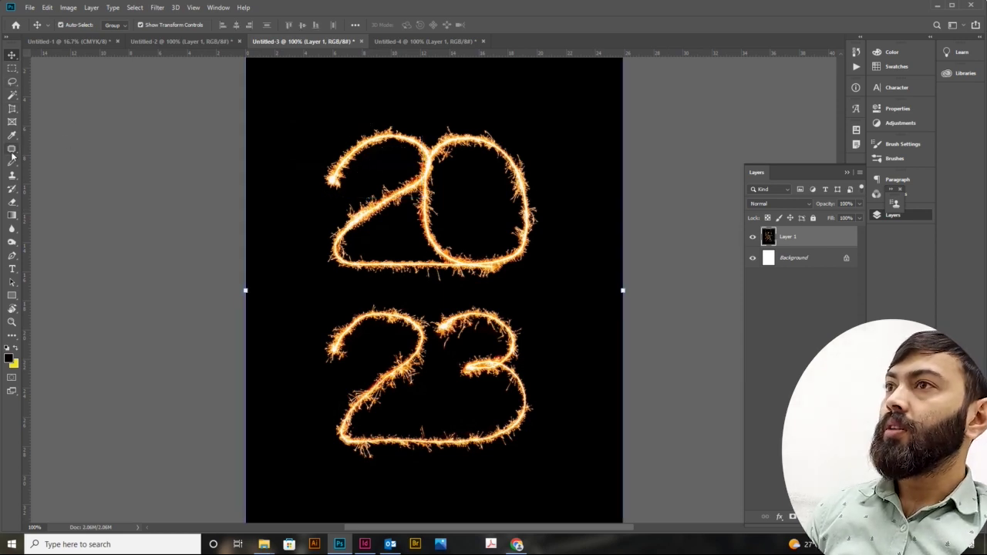
- Lasso the 2's top curve again and replace it with empty black area up-left
left_click_drag(341, 202, 405, 128)
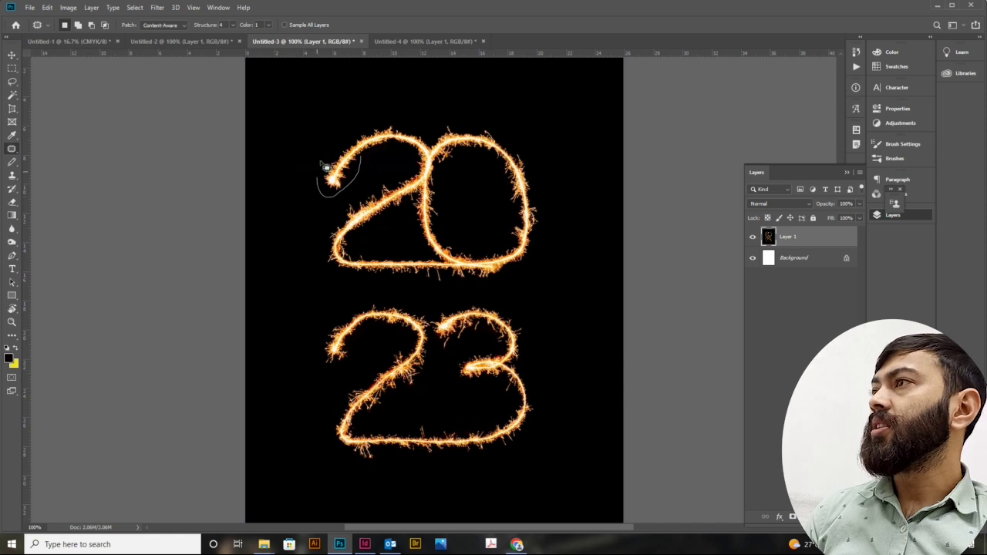
left_click(367, 167)
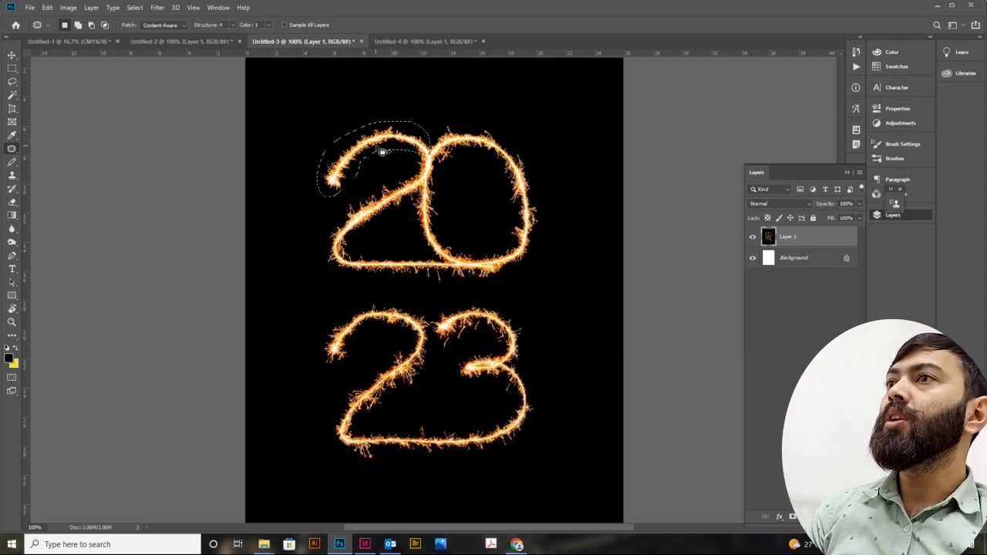
mouse_move(367, 125)
left_mouse_down()
mouse_move(342, 101)
mouse_move(368, 125)
left_mouse_up()
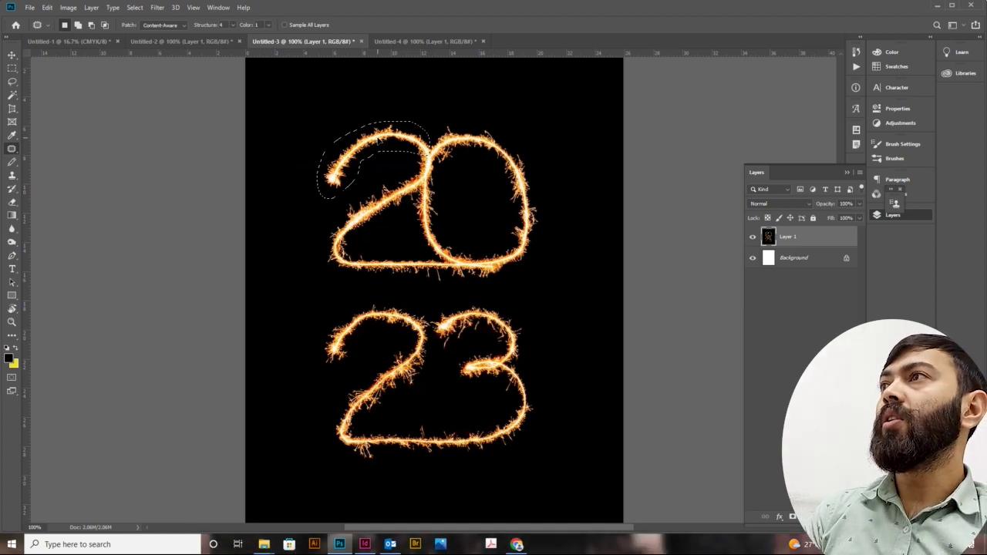
left_click_drag(351, 166, 332, 121)
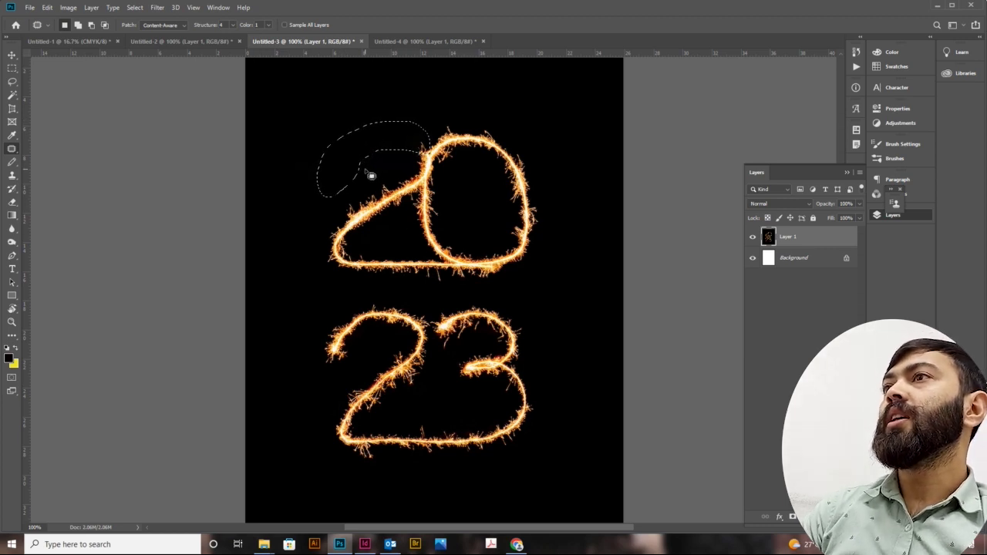
left_click_drag(371, 150, 328, 103)
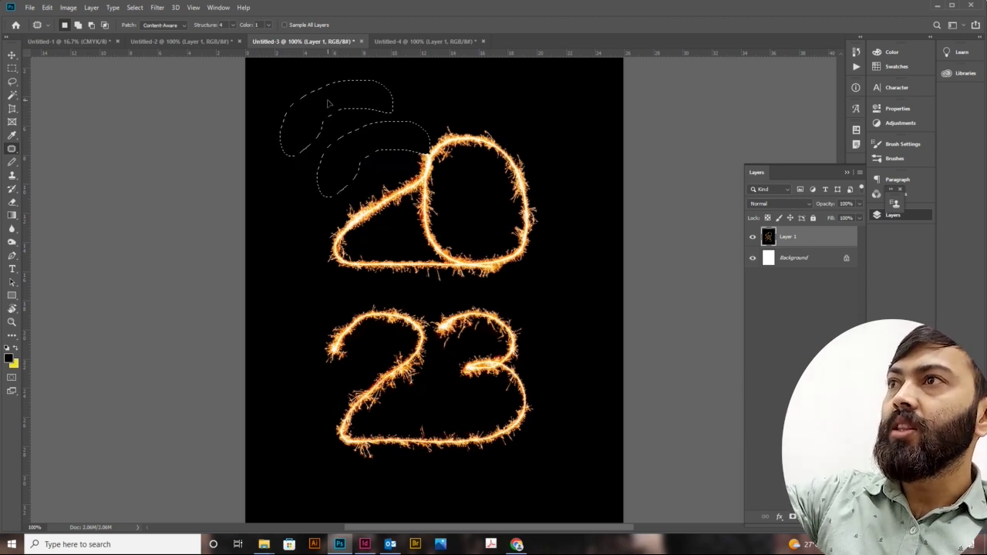
- Finish the previous patch, then patch the top of the 0 onto black and deselect
left_click_drag(328, 102, 328, 103)
left_click(482, 216)
mouse_move(413, 166)
left_mouse_down()
mouse_move(429, 136)
mouse_move(530, 157)
left_mouse_up()
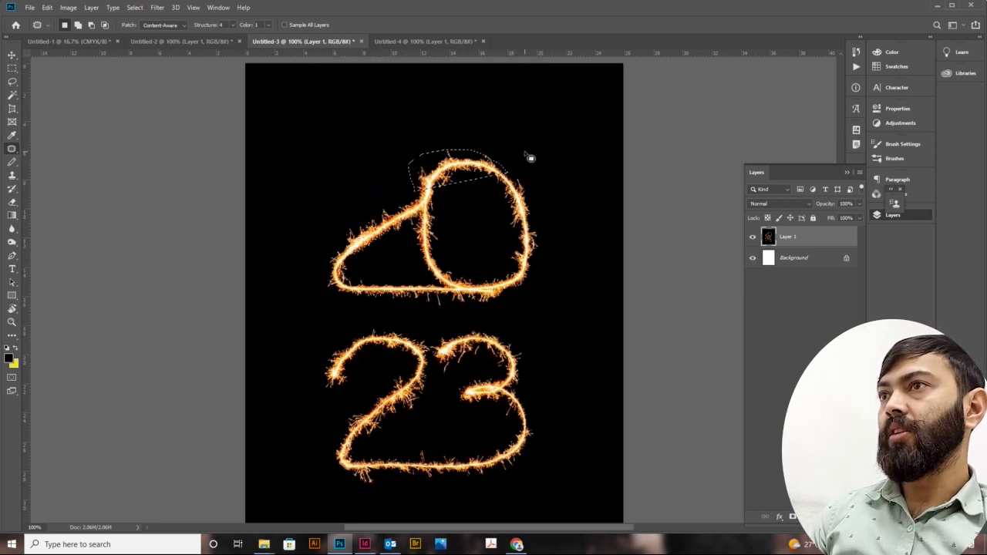
mouse_move(413, 193)
left_mouse_down()
mouse_move(550, 237)
mouse_move(366, 232)
mouse_move(415, 194)
left_mouse_up()
left_click_drag(515, 199, 381, 125)
key("ctrl+d")
- Outline the leftover top of the 0, deselect, and lasso the remaining 20 strokes
mouse_move(412, 229)
left_mouse_down()
mouse_move(446, 252)
mouse_move(540, 230)
left_mouse_up()
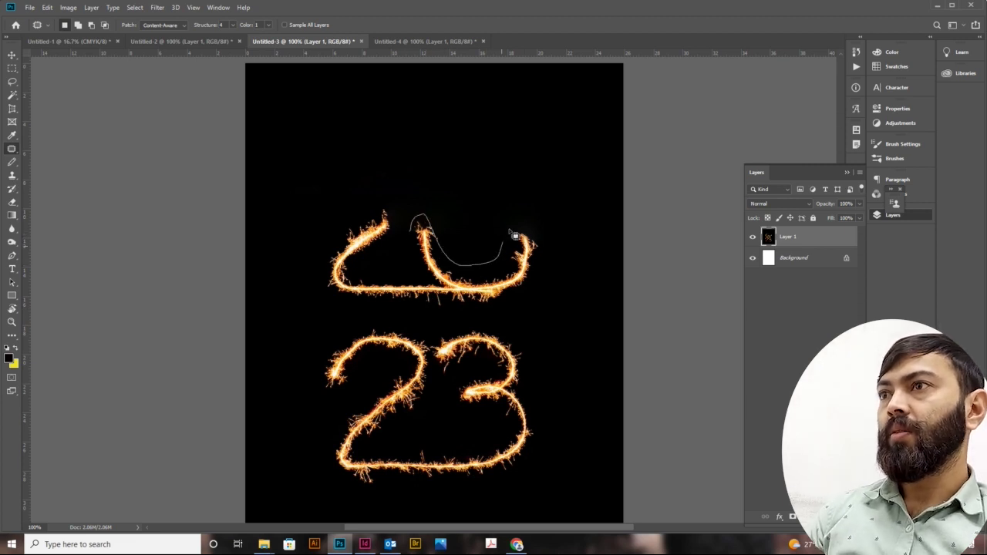
key("ctrl+d")
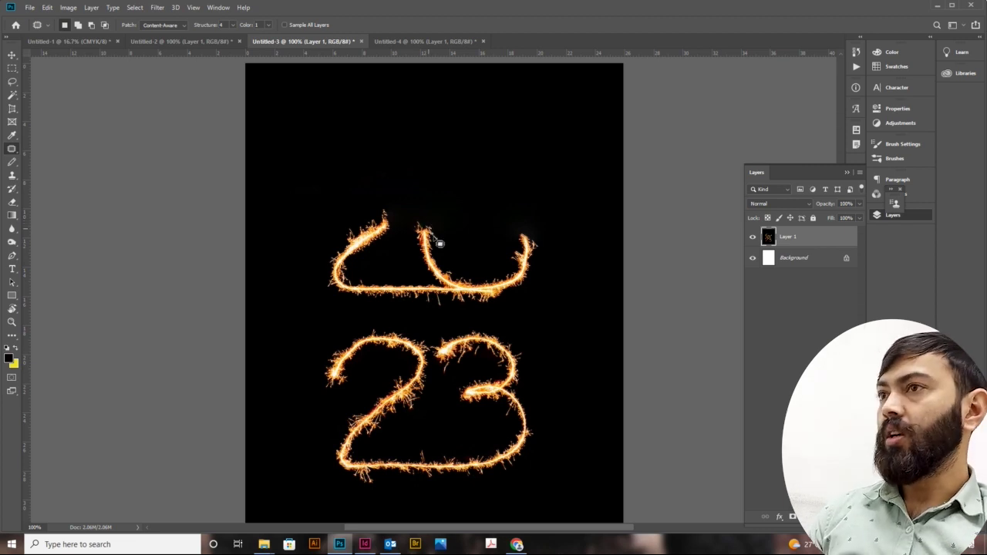
left_click_drag(439, 270, 405, 323)
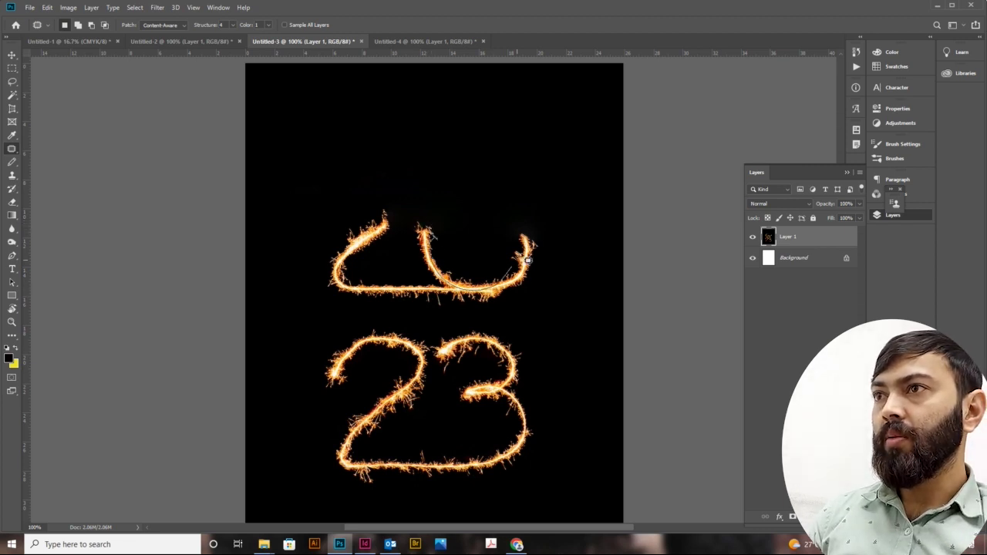
- Patch the remaining 20 strokes onto black background, then deselect
left_click_drag(410, 198, 353, 204)
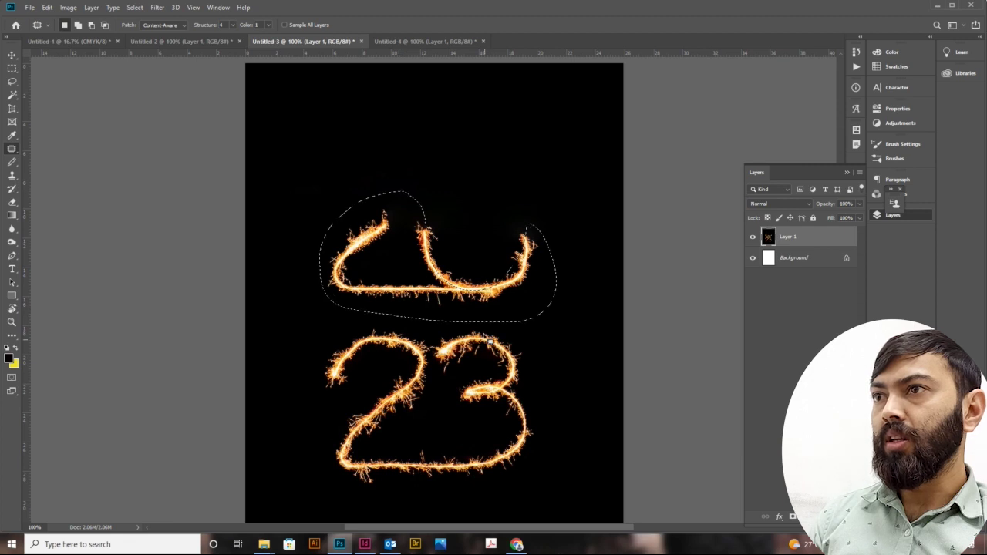
left_click_drag(432, 255, 432, 131)
key("ctrl+d")
- Patch away the leftover sparkle curve above the 23, then switch to the Untitled-4 portrait
mouse_move(418, 227)
left_mouse_down()
mouse_move(547, 228)
mouse_move(521, 290)
mouse_move(461, 317)
mouse_move(424, 277)
mouse_move(427, 232)
left_mouse_up()
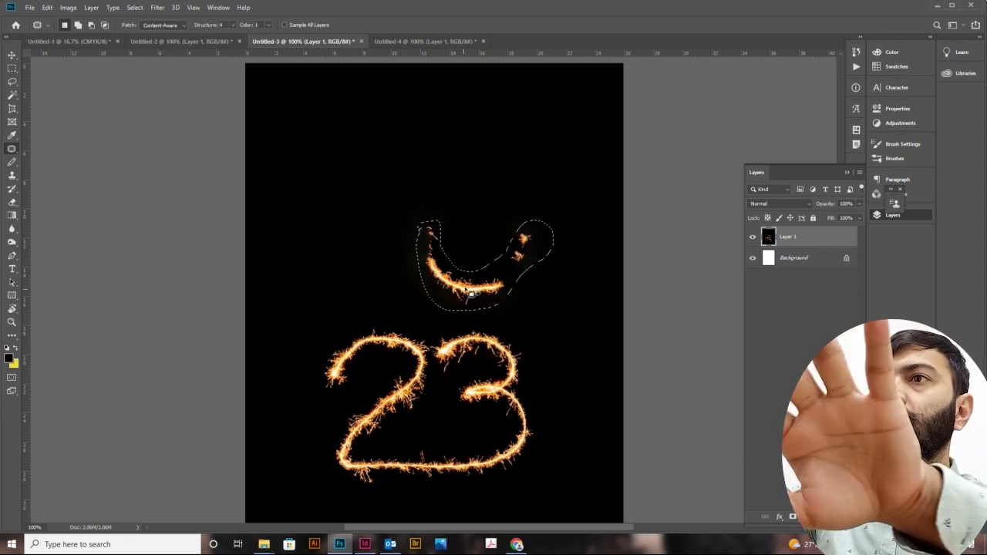
left_click_drag(468, 284, 453, 175)
key("ctrl+d")
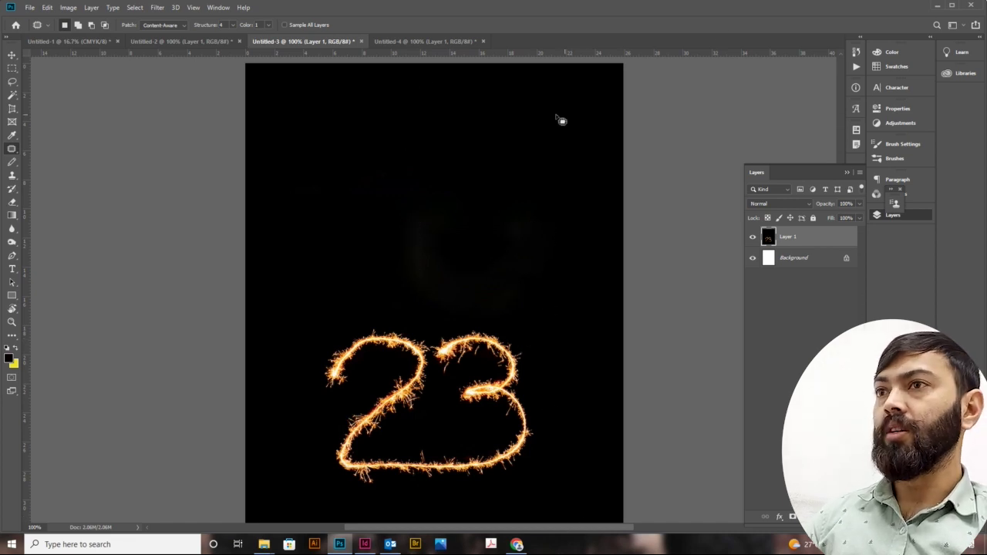
left_click(420, 42)
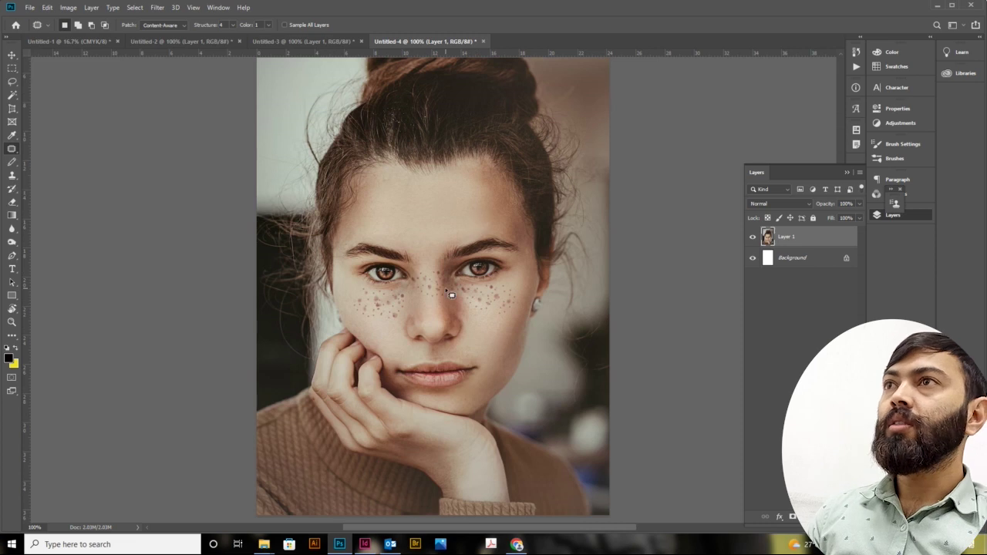
- Zoom the Untitled-4 portrait to 200% so the freckled face fills the window
key("ctrl+plus")
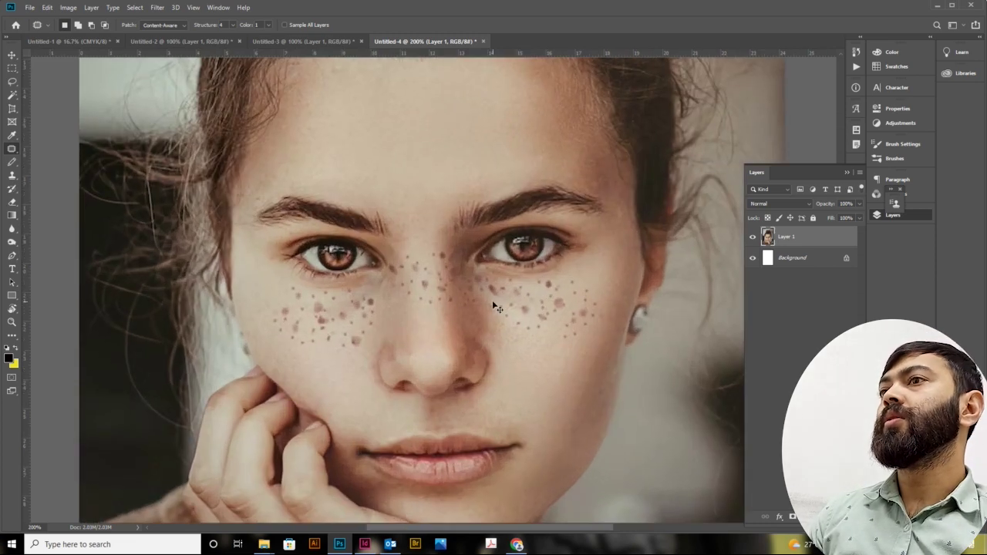
key("ctrl+minus")
key("ctrl+plus")
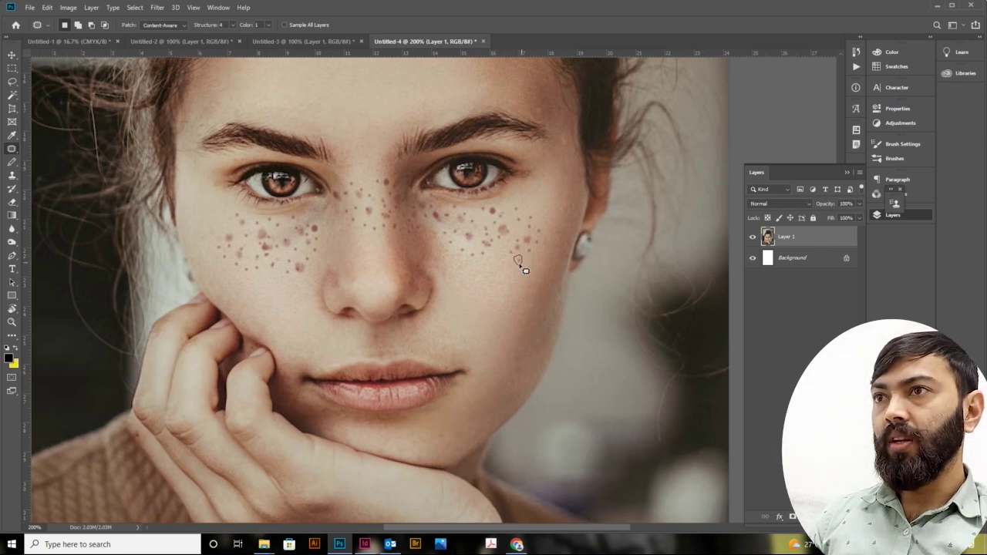
left_click_drag(518, 275, 517, 272)
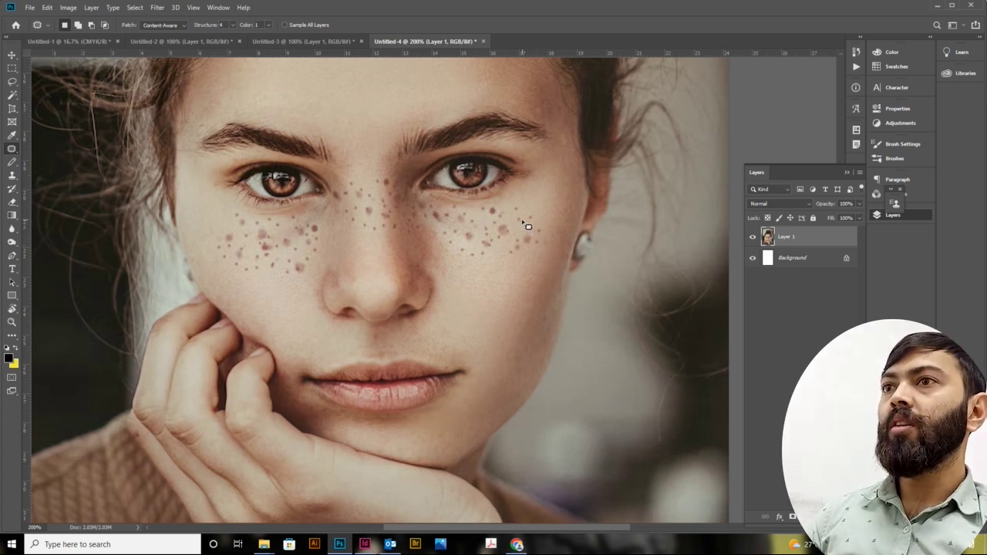
mouse_move(528, 217)
left_mouse_down()
mouse_move(534, 249)
mouse_move(527, 222)
left_mouse_up()
key("ctrl+d")
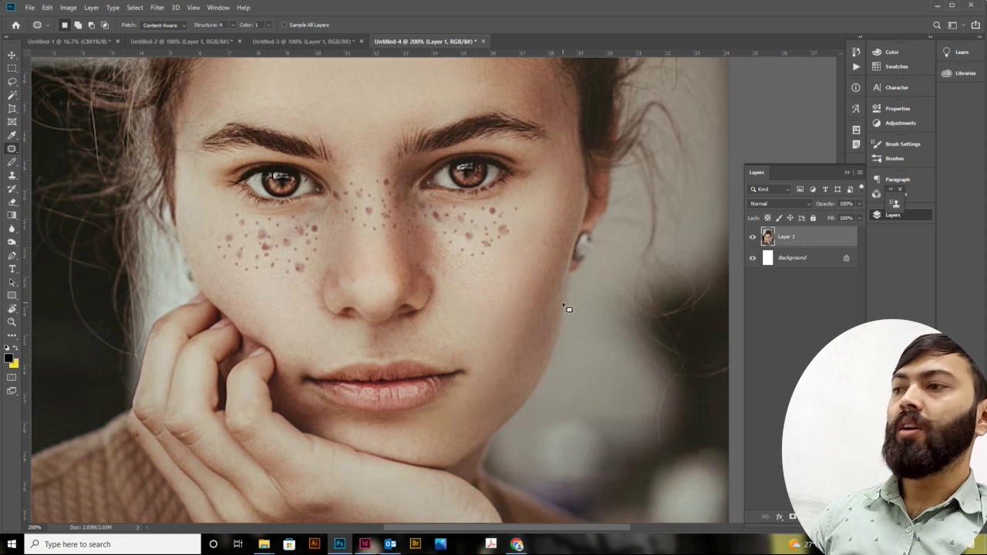
scroll(424, 286, "up", 1)
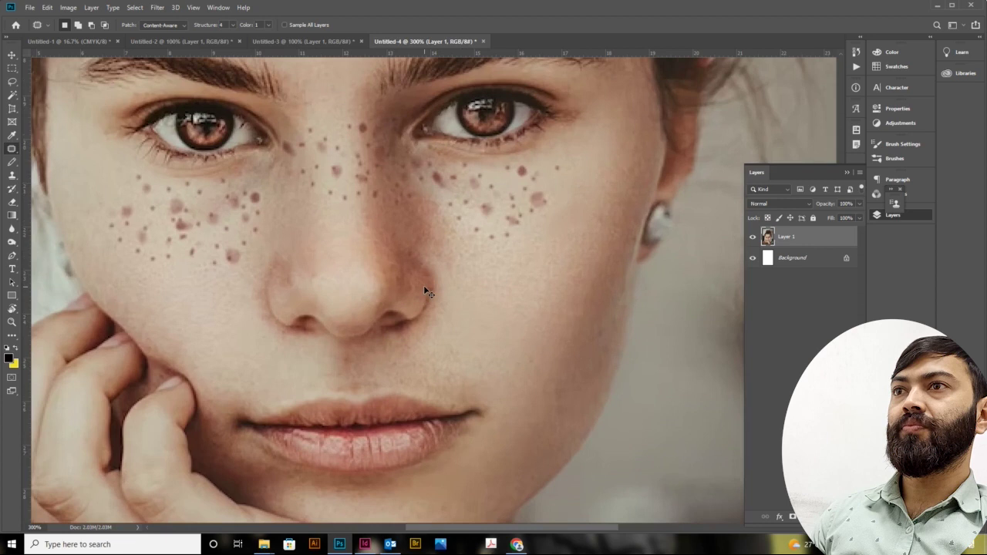
scroll(424, 286, "down", 1)
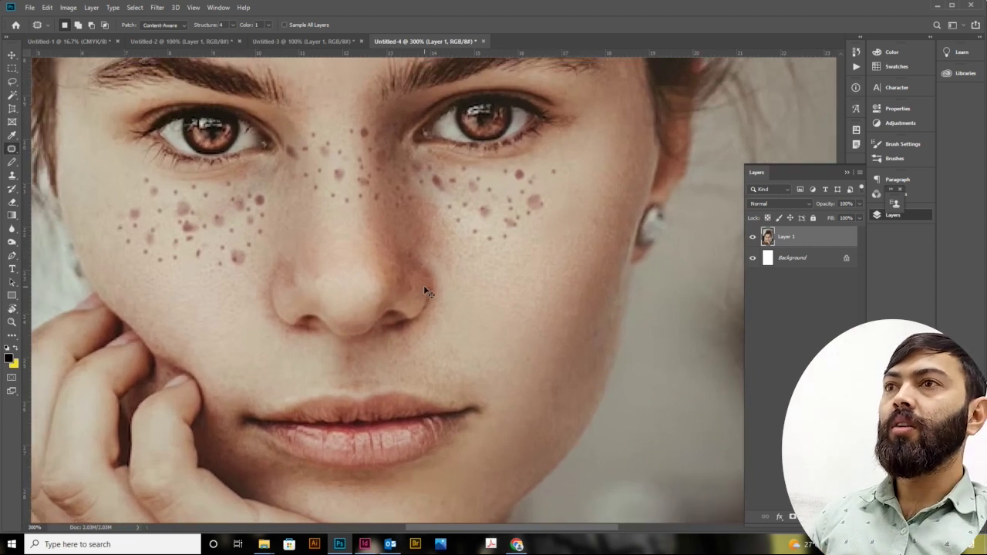
scroll(421, 266, "down", 1)
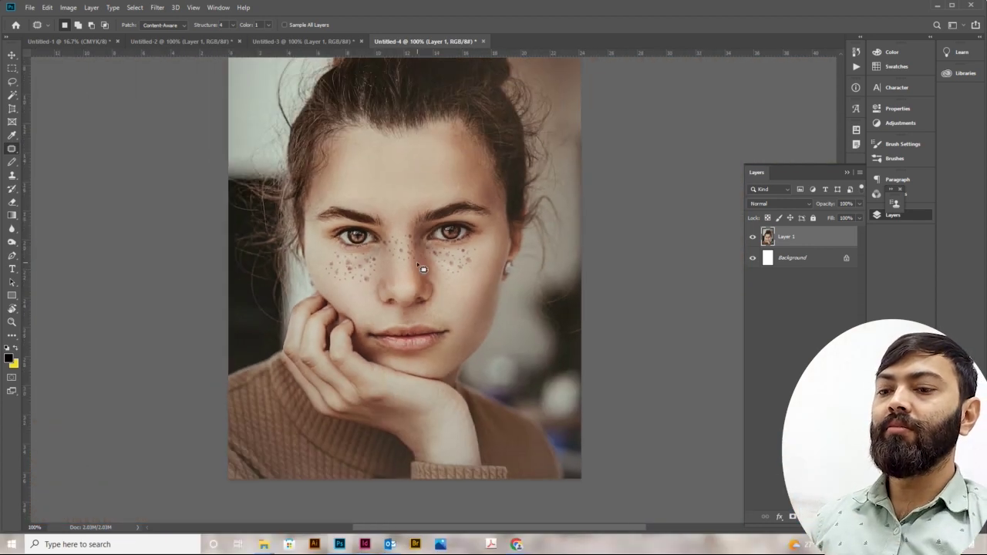
scroll(424, 282, "up", 1)
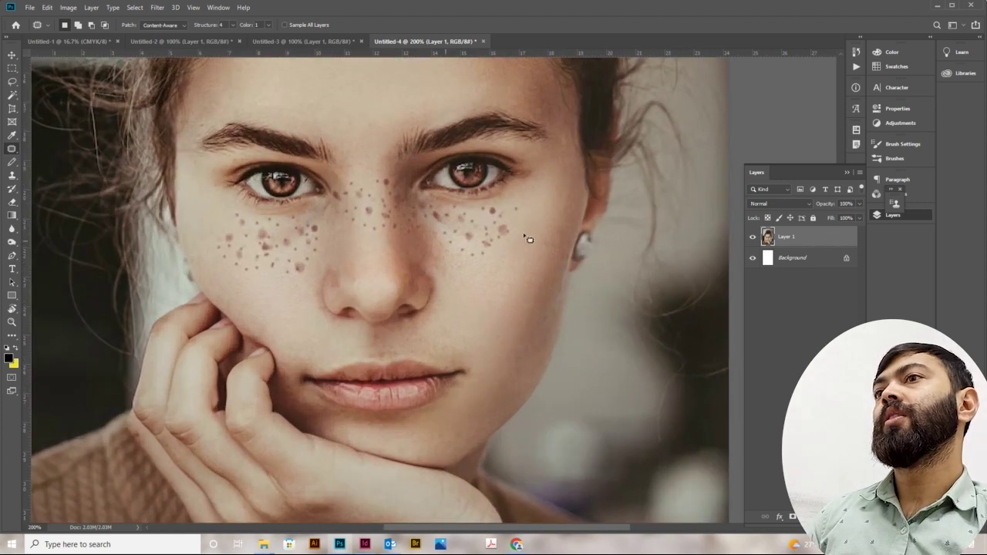
- Patch freckles on the outer left cheek onto nearby clean skin
mouse_move(518, 213)
left_mouse_down()
mouse_move(506, 255)
mouse_move(524, 256)
mouse_move(525, 244)
mouse_move(527, 256)
mouse_move(514, 254)
left_mouse_up()
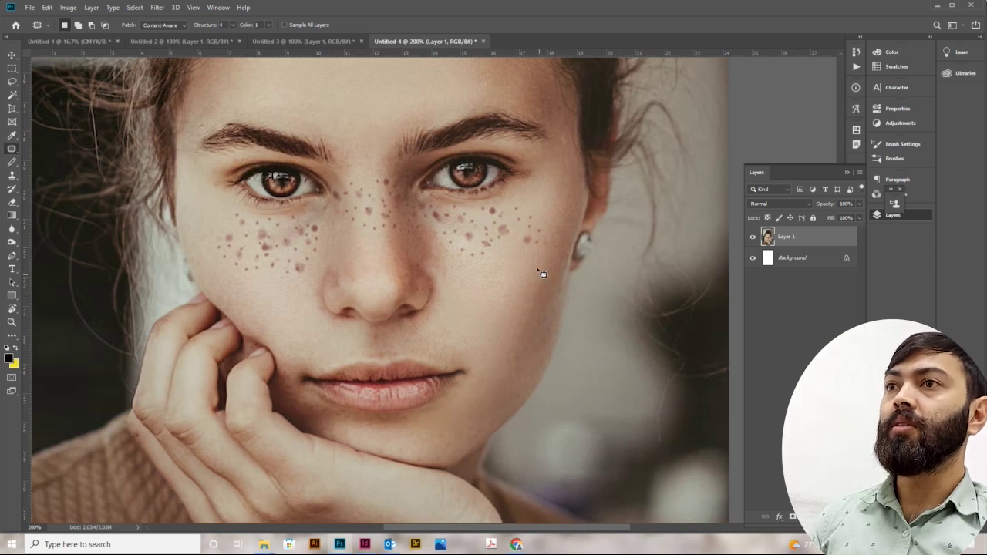
mouse_move(525, 245)
left_mouse_down()
mouse_move(547, 252)
mouse_move(531, 245)
left_mouse_up()
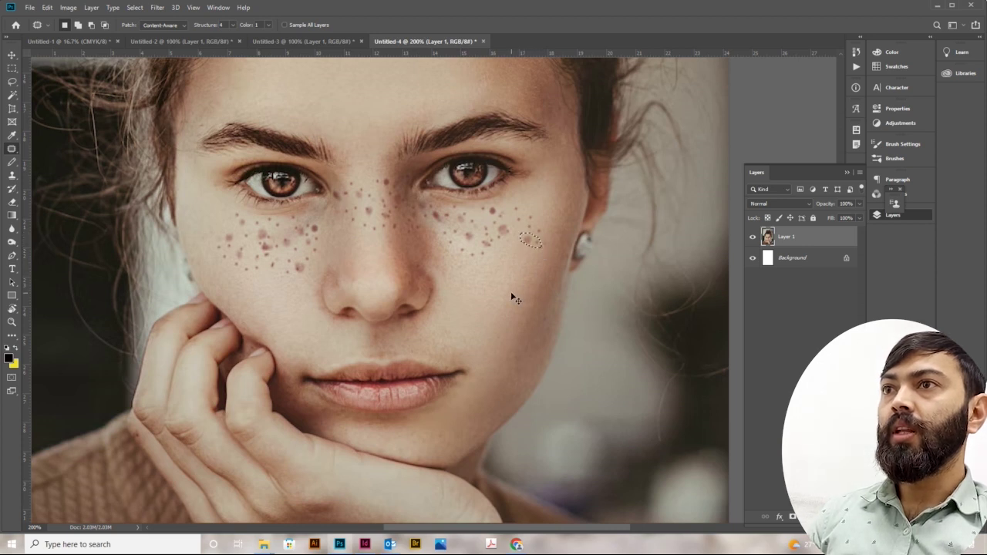
left_click_drag(538, 249, 528, 263)
key("ctrl+d")
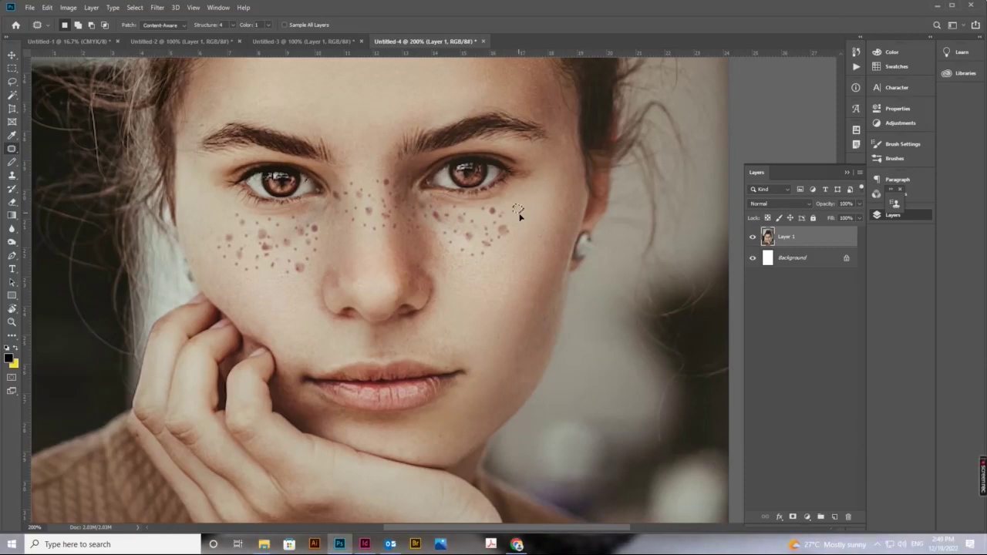
mouse_move(512, 225)
left_mouse_down()
mouse_move(480, 264)
mouse_move(473, 258)
left_mouse_up()
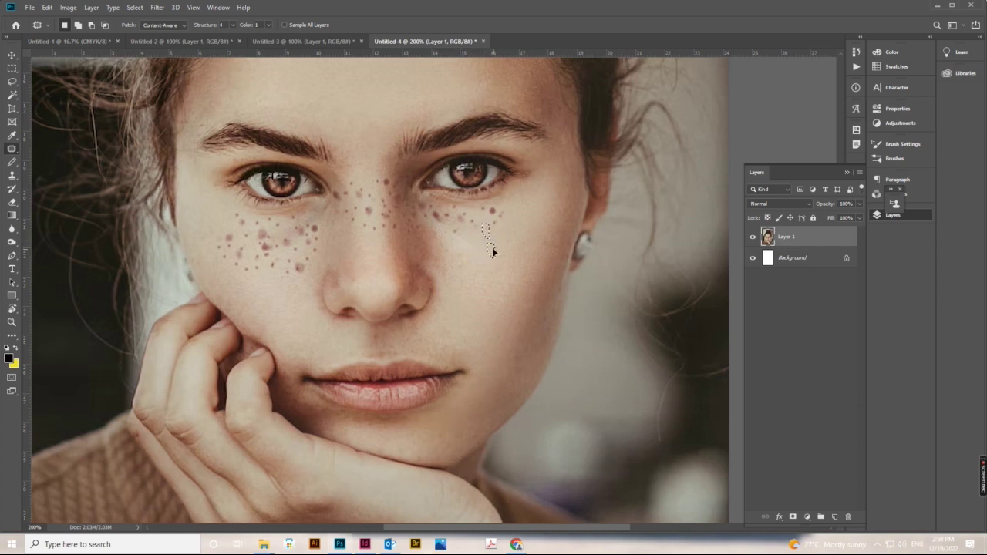
mouse_move(503, 219)
left_mouse_down()
mouse_move(497, 230)
mouse_move(467, 216)
mouse_move(527, 266)
left_mouse_up()
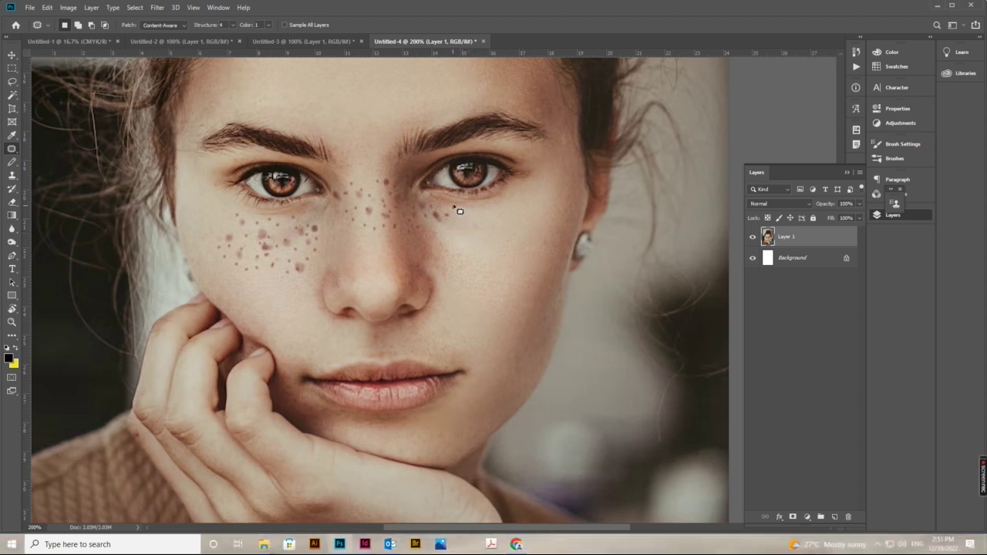
- Patch freckles below her left eye, beside the nose and between the eyes onto clean skin
mouse_move(442, 220)
left_mouse_down()
mouse_move(458, 242)
mouse_move(430, 224)
left_mouse_up()
left_click_drag(394, 223, 398, 241)
left_click_drag(375, 204, 377, 212)
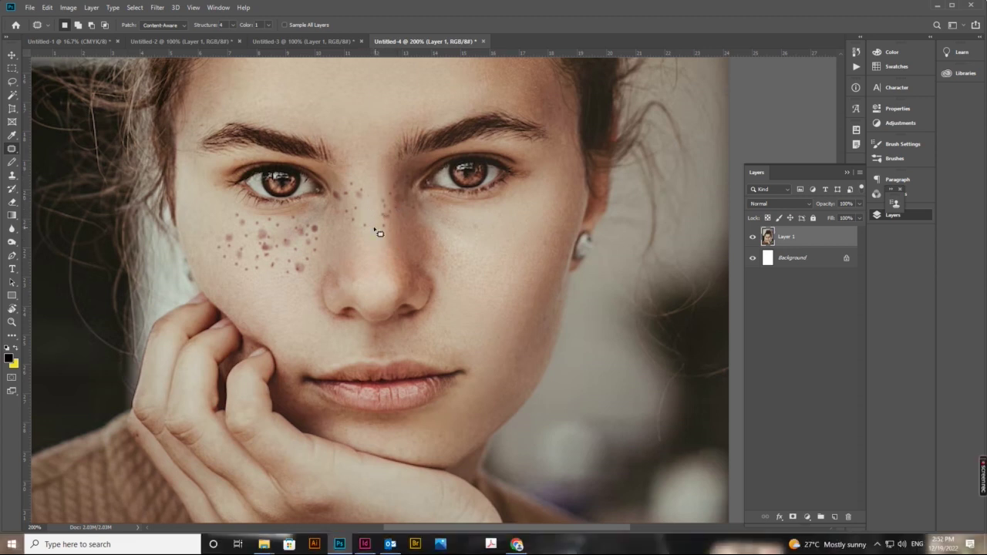
mouse_move(383, 233)
left_mouse_down()
mouse_move(390, 206)
mouse_move(379, 238)
left_mouse_up()
left_click_drag(393, 192, 388, 199)
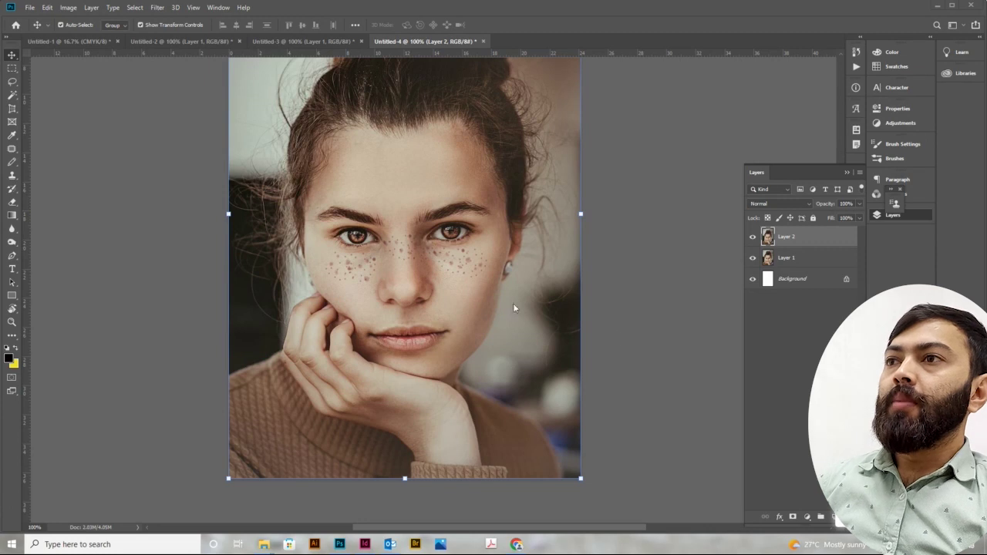
- Toggle Layer 2's visibility to compare before and after, leave it hidden, and return to the Patch tool
left_click(754, 237)
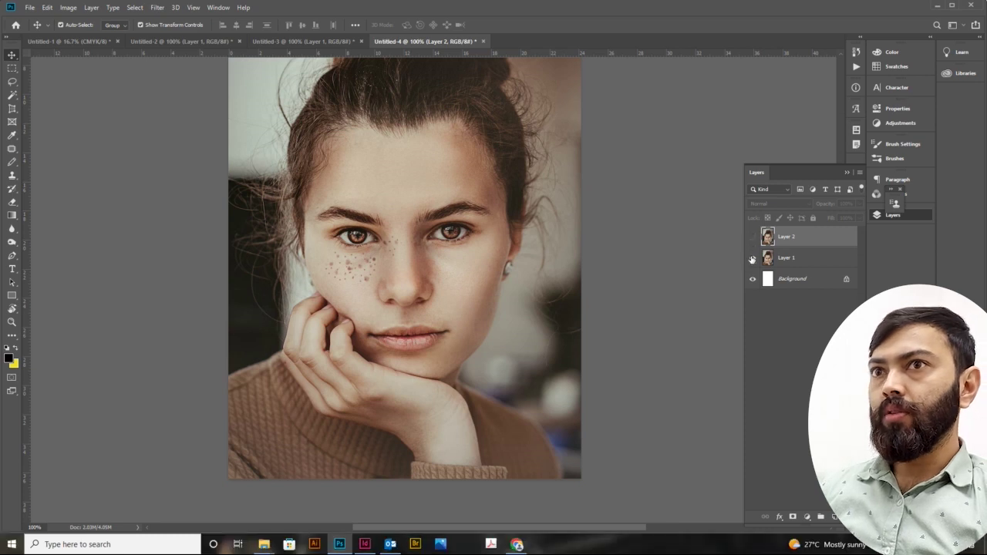
left_click(754, 237)
left_click(753, 239)
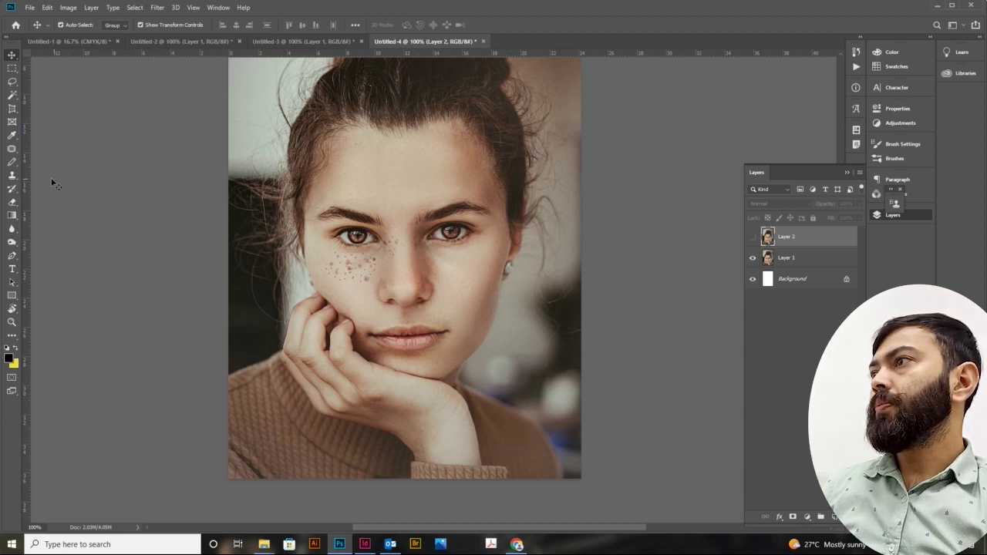
left_click(11, 150)
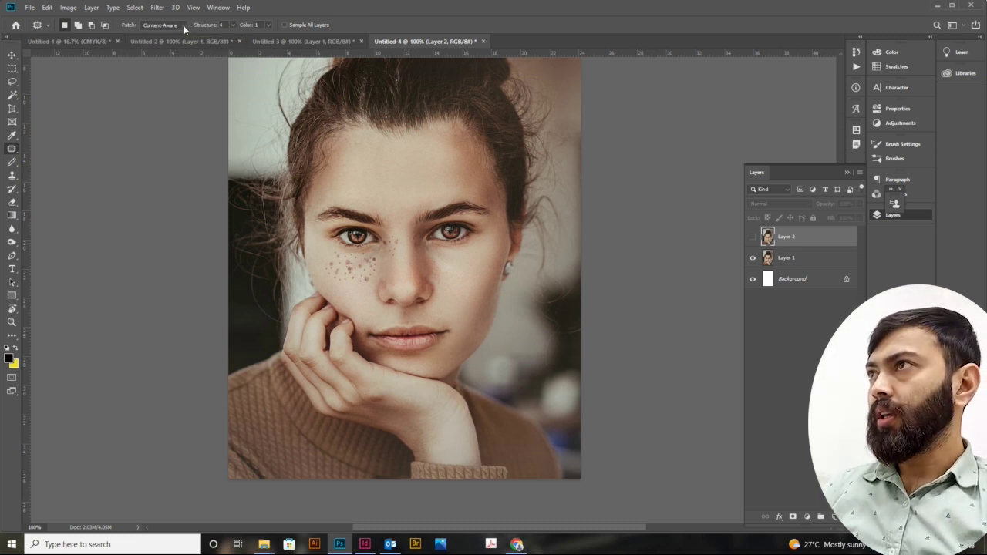
left_click(166, 25)
left_click(159, 35)
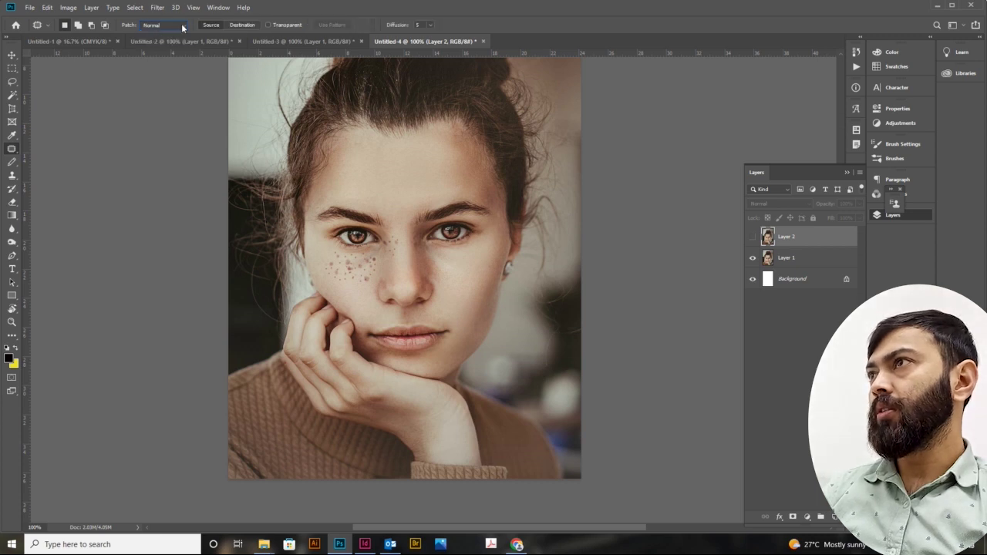
left_click(184, 28)
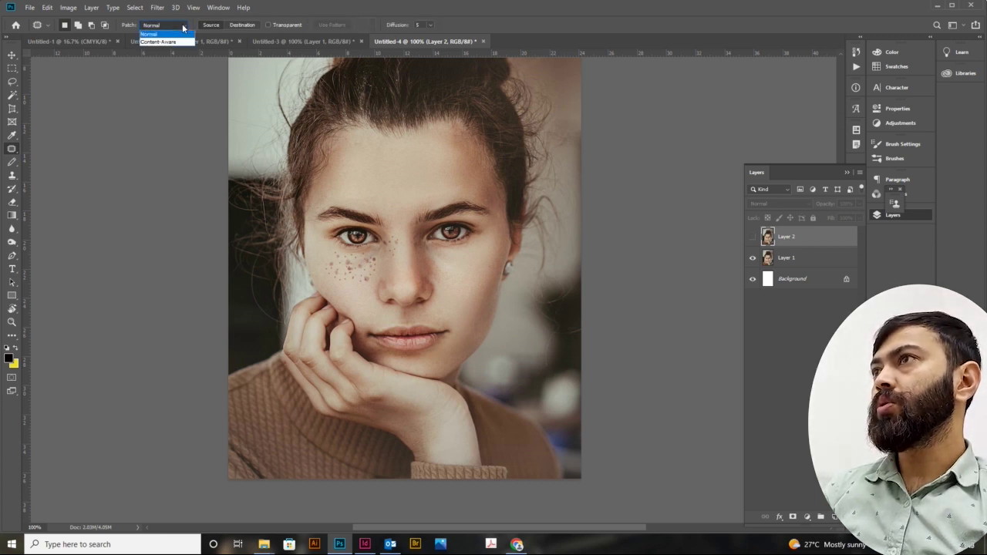
left_click(169, 41)
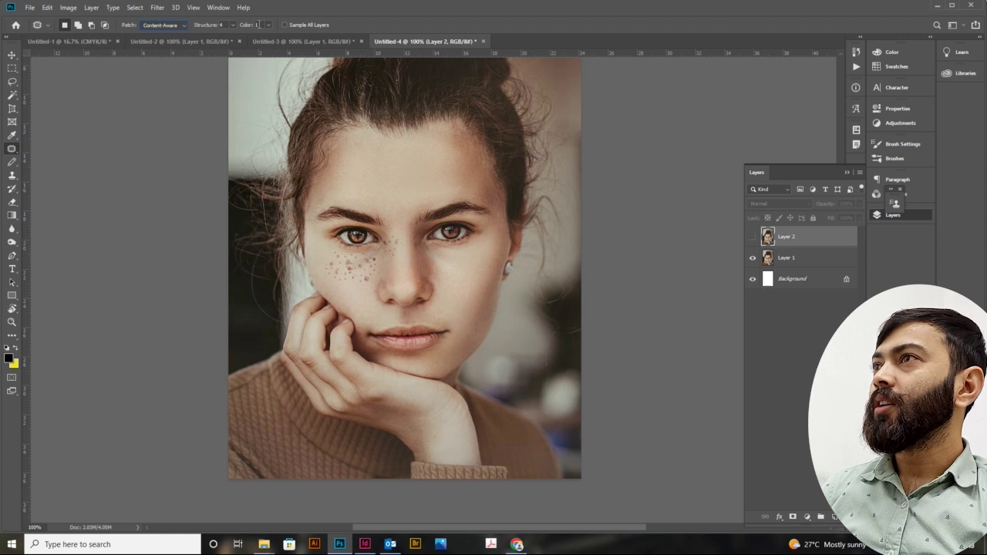
- Set the Patch tool's Color adaptation slider in the options bar from 1 to 3
left_click_drag(272, 35, 277, 36)
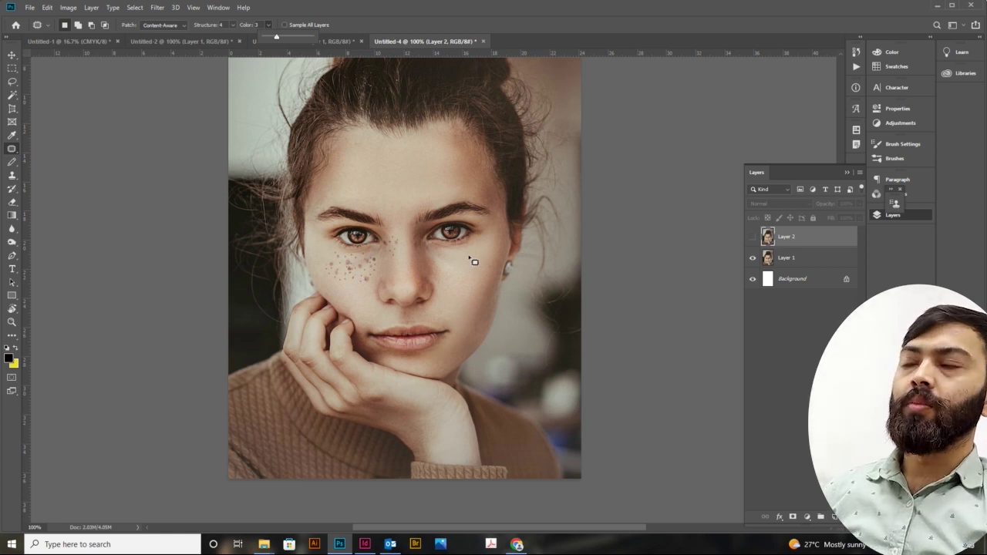
scroll(378, 278, "up", 2)
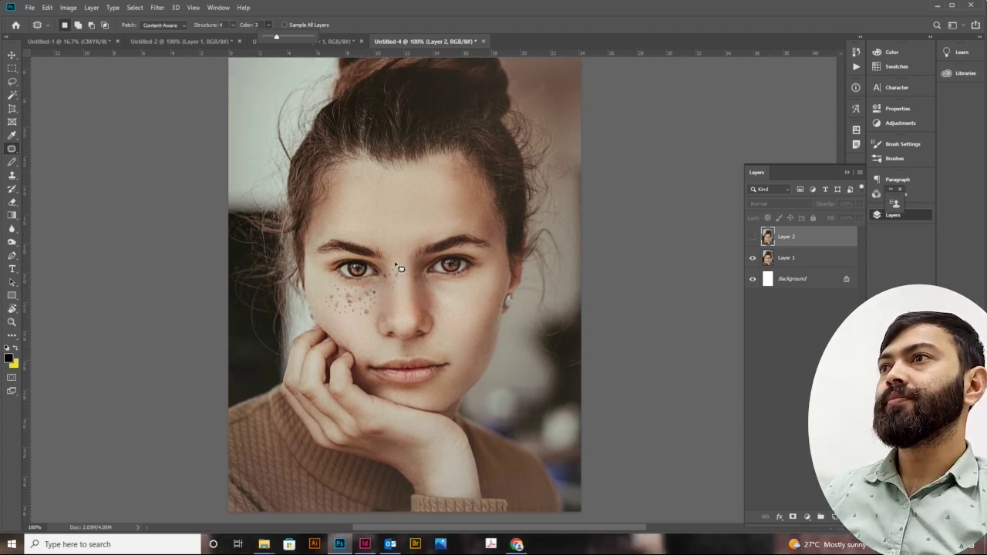
scroll(400, 268, "up", 2)
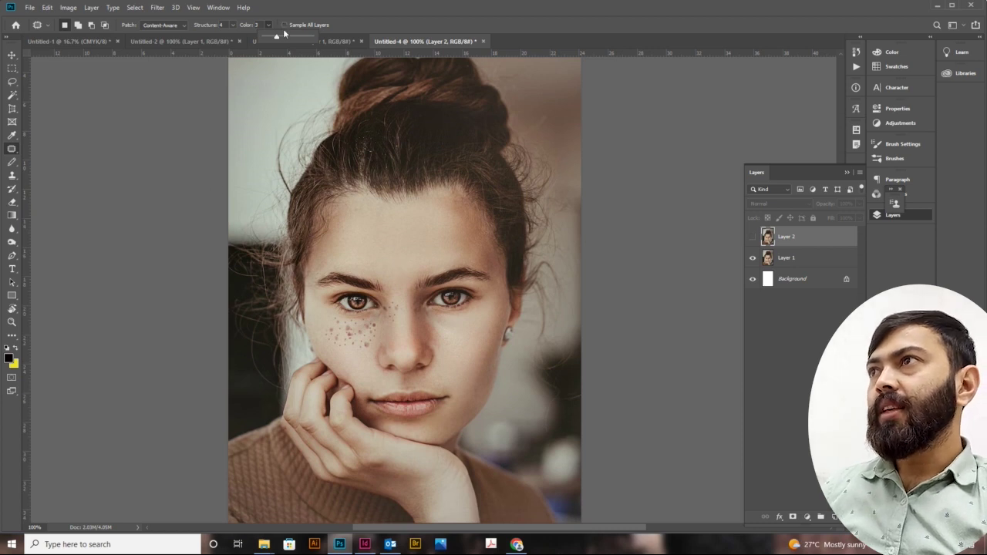